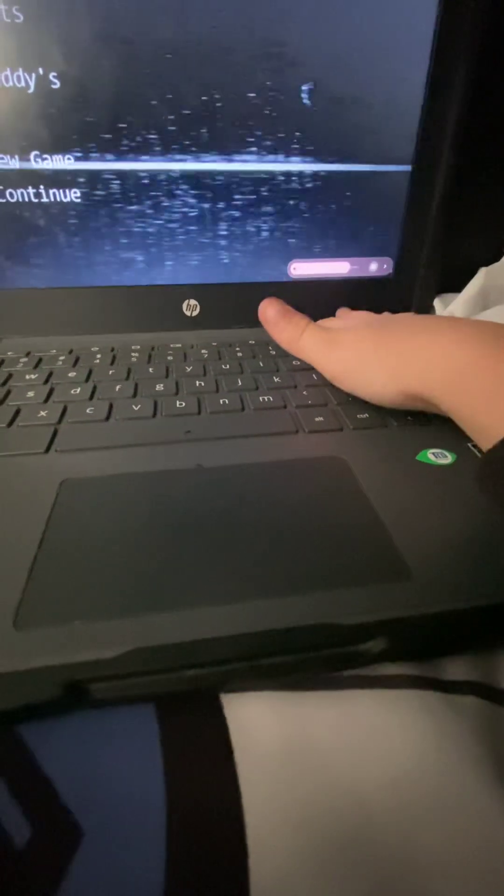
Choose New Game on the FNAF title screen and let the night play to the office view.
key("Return")
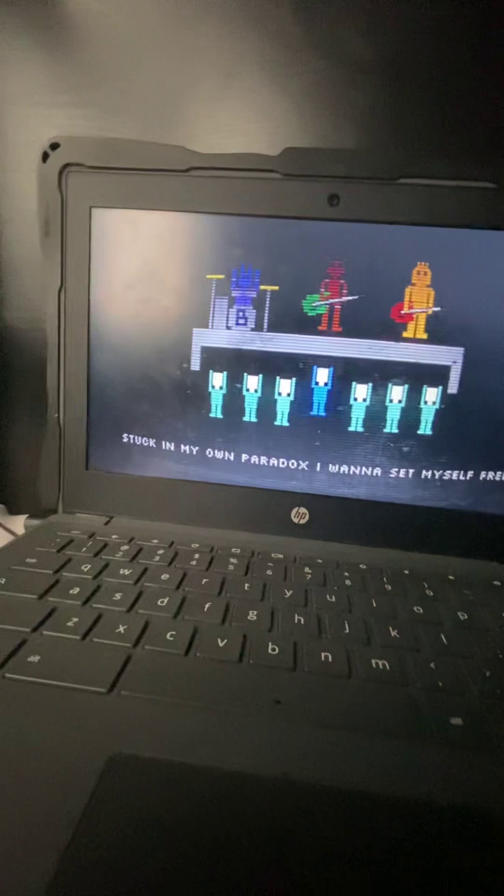
Pause the pixel-art FNAF lyric video at 0:37 with the spacebar.
key("space")
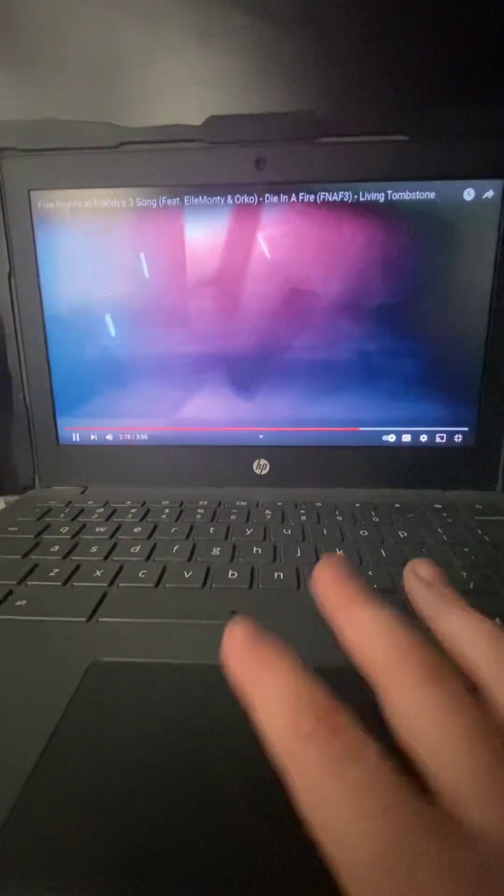
Pause the Die In A Fire video so the 'I Got No Time' video plays.
key("space")
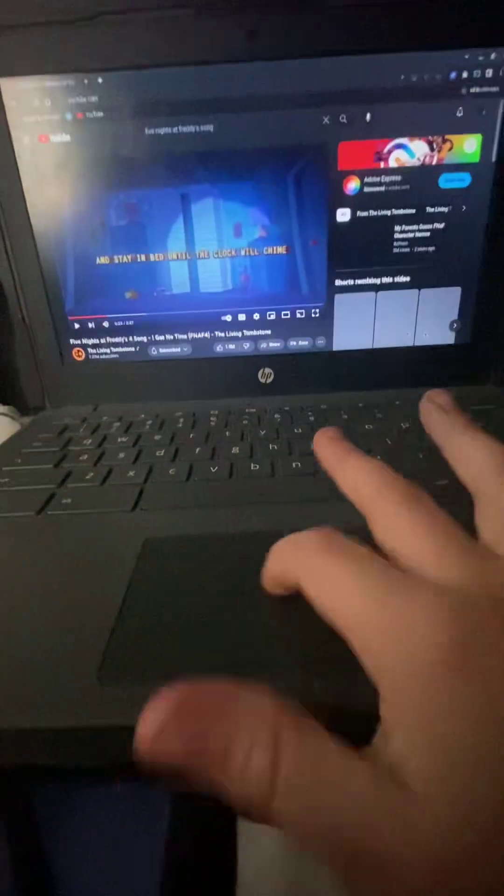
scroll(297, 283, "down", 5)
scroll(287, 287, "down", 5)
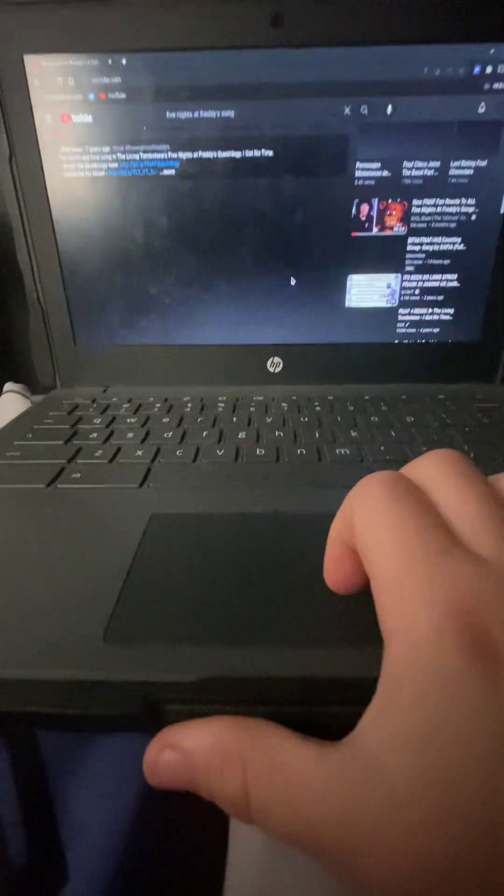